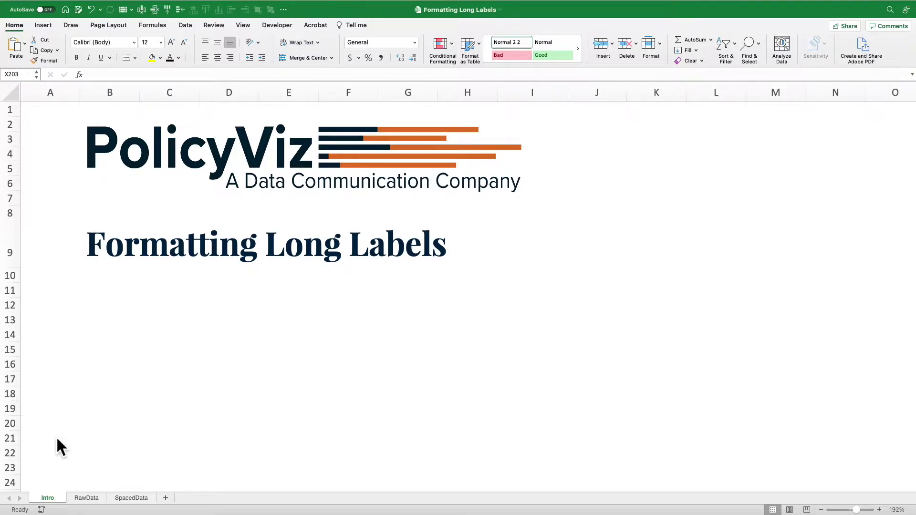
Step: Switch to the RawData sheet with the ten-city population table
click(84, 499)
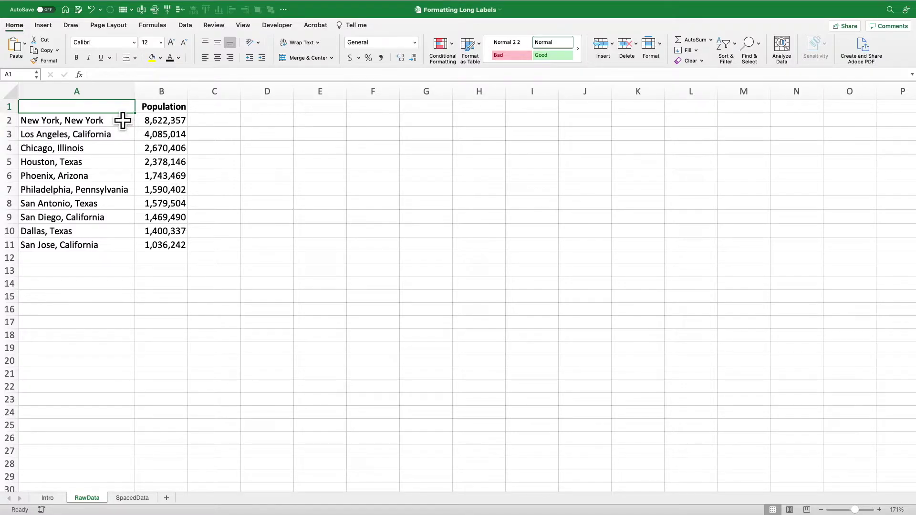
Step: Insert a clustered bar chart of the A1:B11 city populations and move it beside the table
drag(122, 109, 168, 254)
click(43, 25)
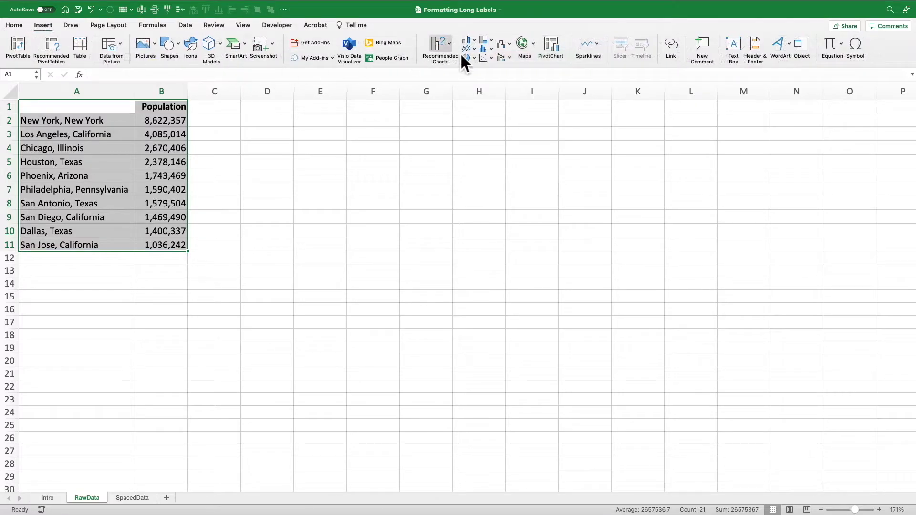
click(469, 40)
click(485, 205)
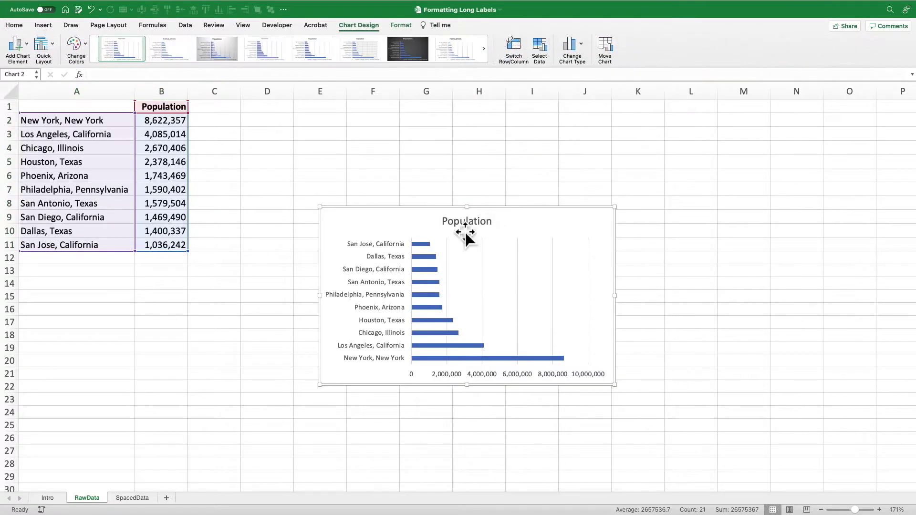
drag(434, 215, 376, 143)
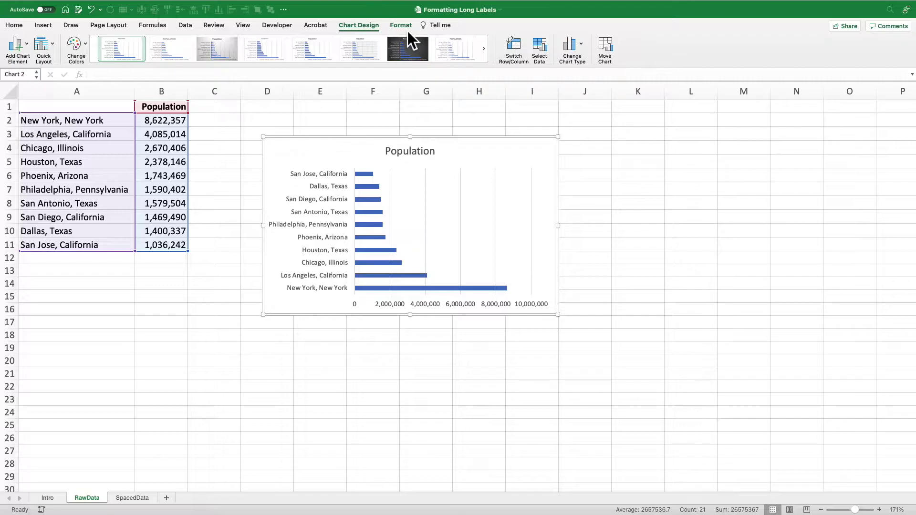
Step: Lock the chart's aspect ratio, set its height to 4 inches, and nudge it left
click(403, 26)
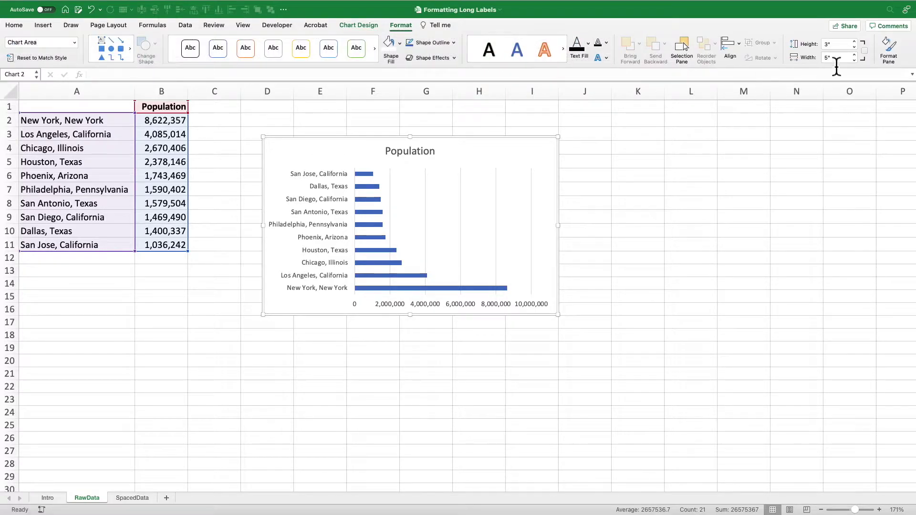
click(864, 51)
drag(843, 44, 815, 45)
text(4)
key(Return)
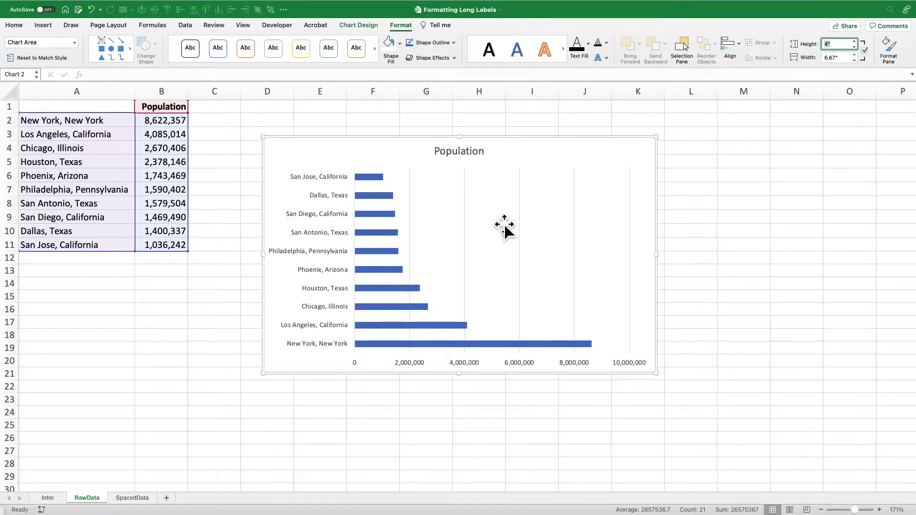
drag(361, 145, 340, 163)
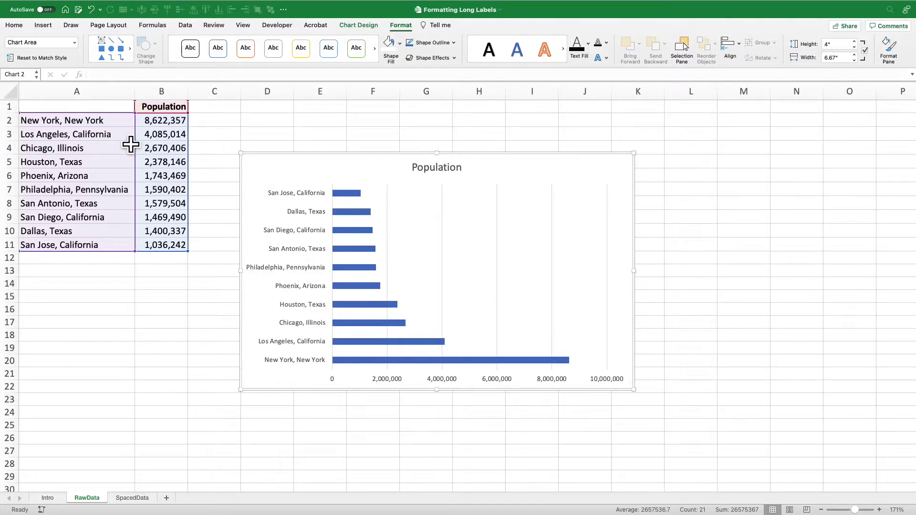
Step: Break the 'New York, New York' label in A2 onto two lines
click(124, 122)
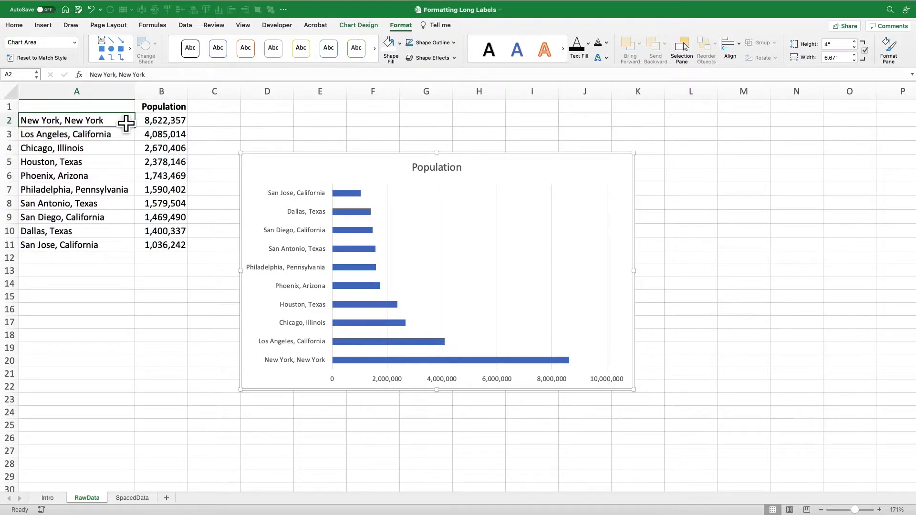
click(122, 77)
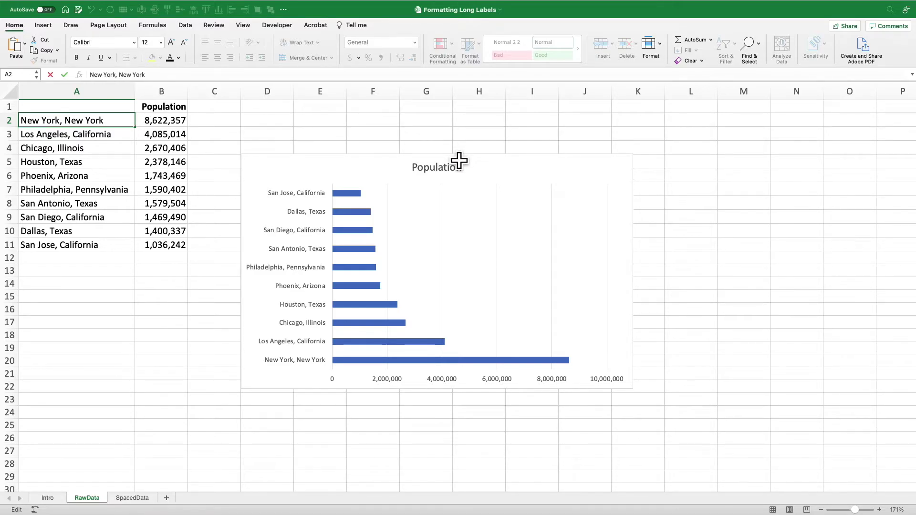
key(BackSpace)
key(BackSpace)
key(alt+Return)
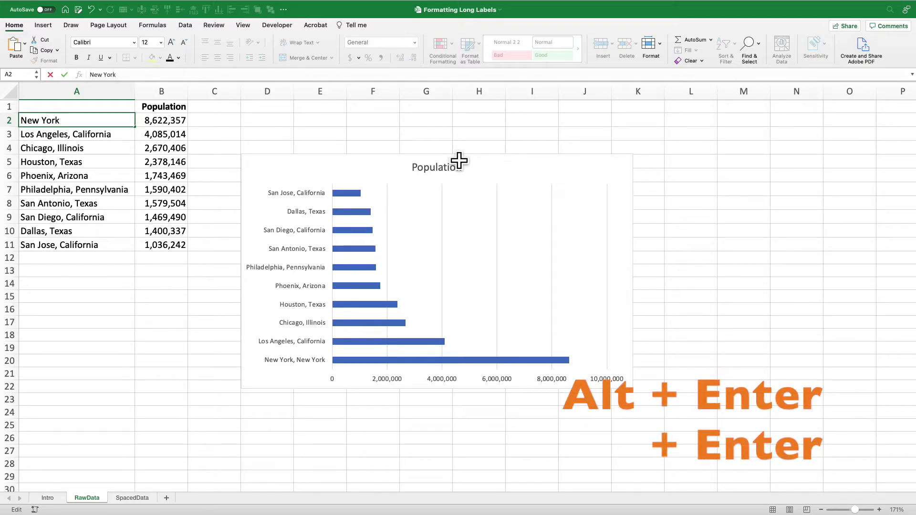
key(Return)
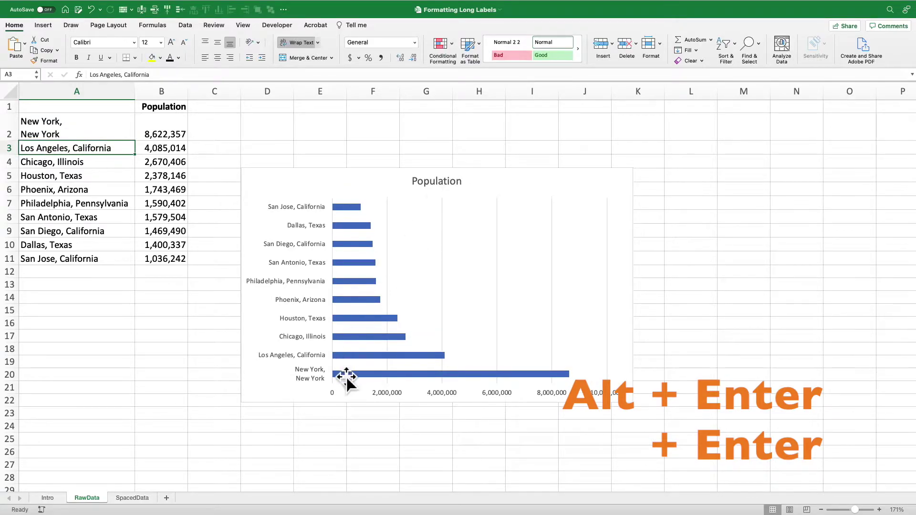
click(129, 136)
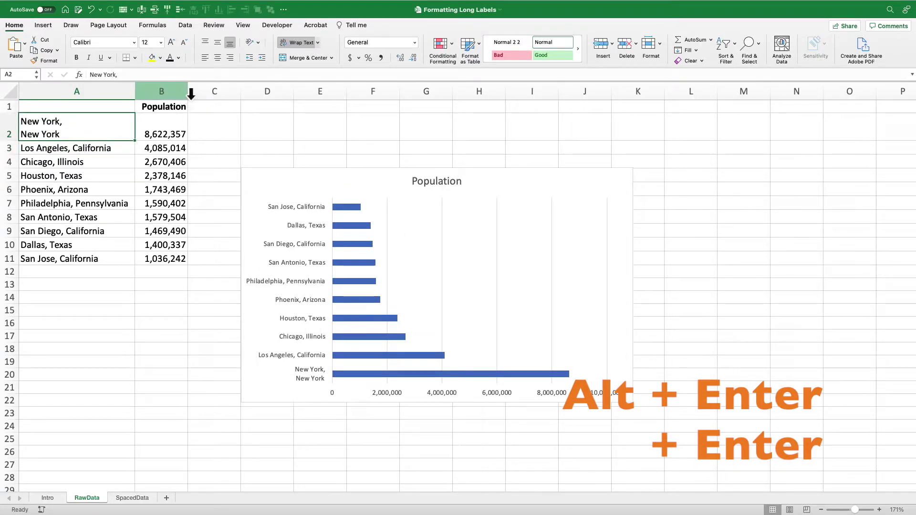
Step: Split the Los Angeles and Chicago labels the same way, then move to the SpacedData sheet
click(106, 153)
click(125, 75)
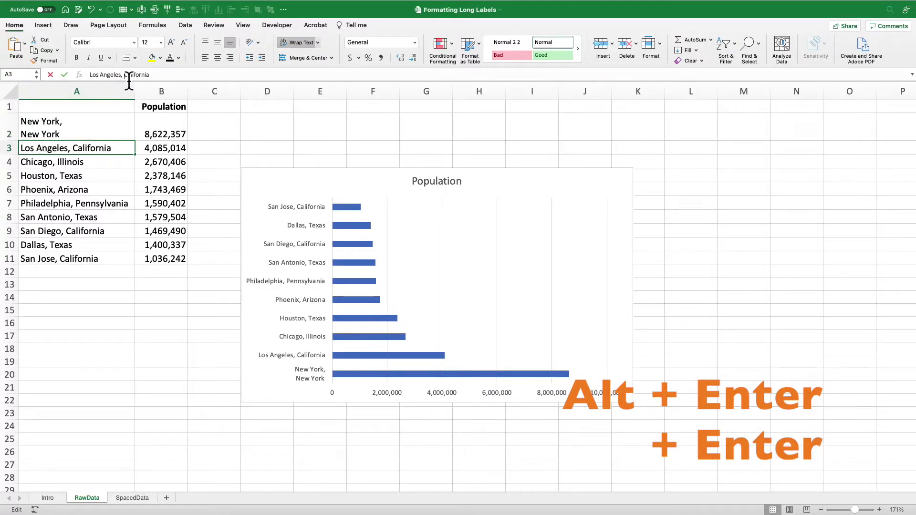
key(BackSpace)
key(BackSpace)
key(BackSpace)
key(BackSpace)
key(BackSpace)
key(BackSpace)
key(BackSpace)
key(BackSpace)
key(BackSpace)
key(BackSpace)
key(BackSpace)
key(BackSpace)
key(BackSpace)
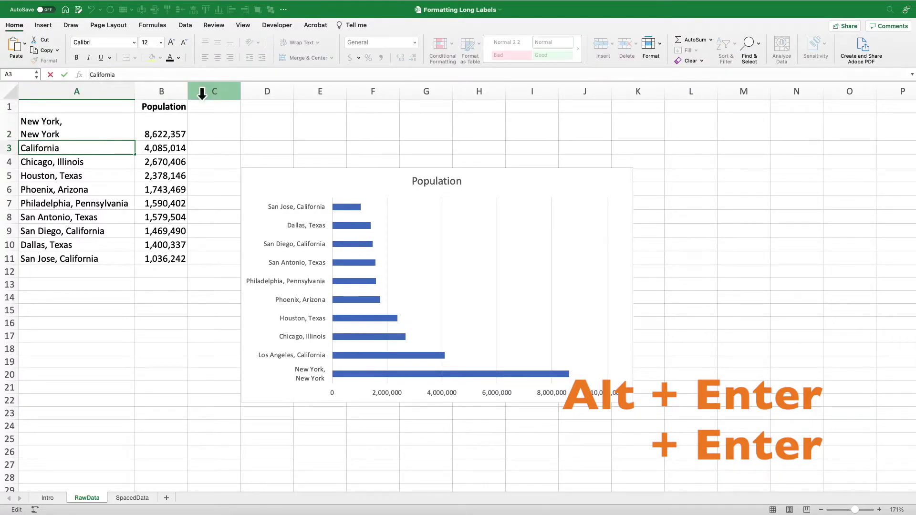
key(Return)
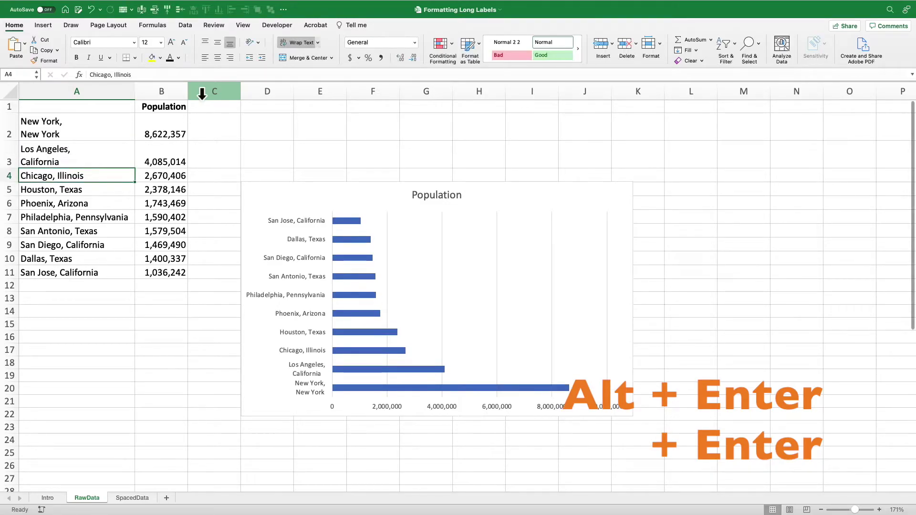
click(114, 75)
key(alt+Return)
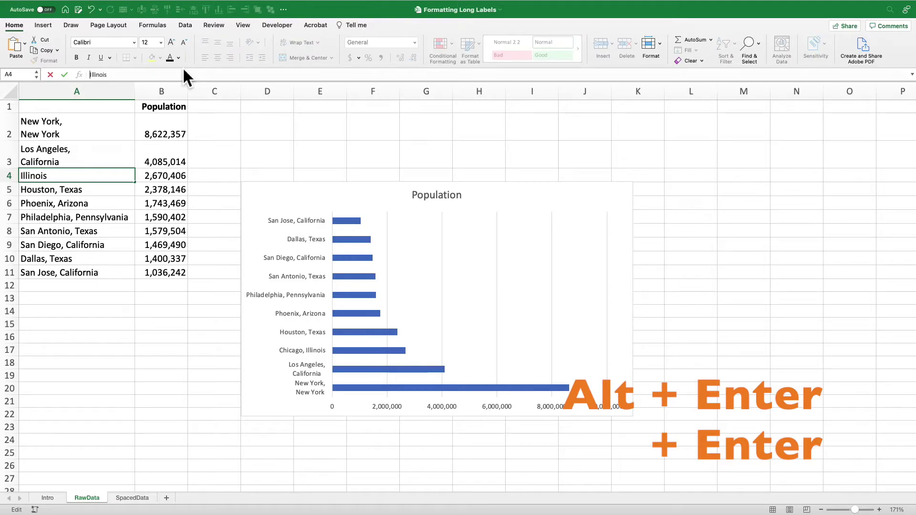
key(Return)
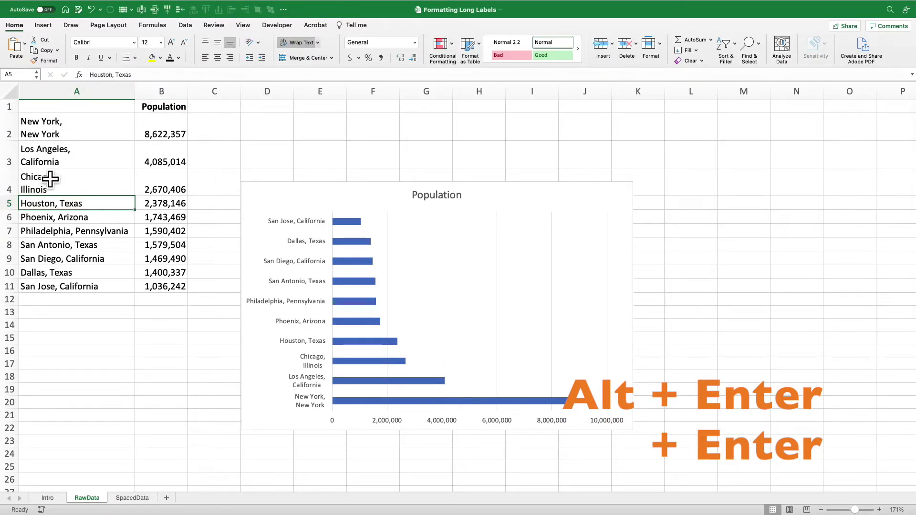
click(136, 497)
Step: Insert a clustered bar chart of the SpacedData A1:B11 range and place it beside the data
drag(49, 108, 76, 321)
click(48, 25)
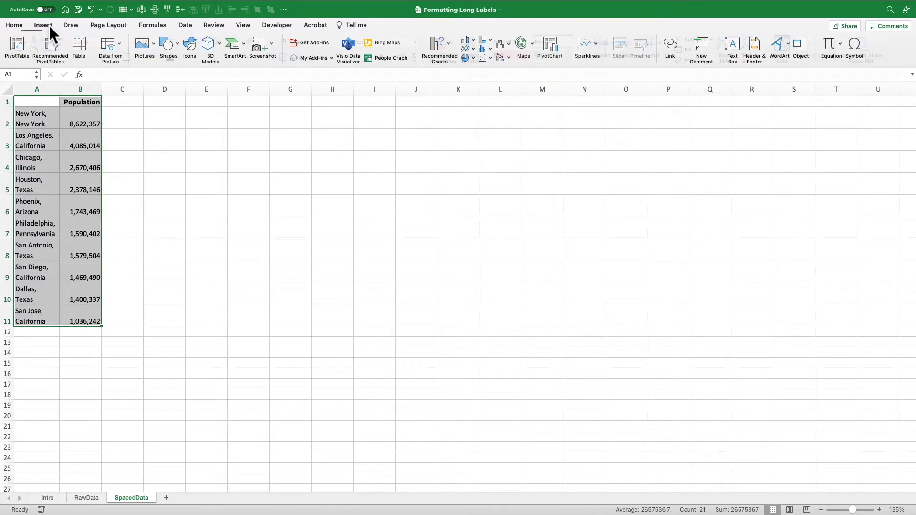
click(467, 44)
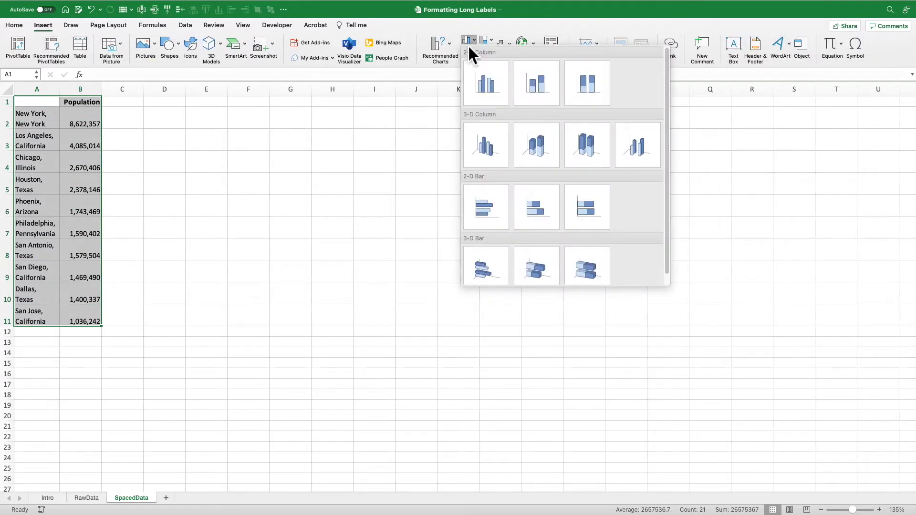
click(492, 204)
drag(438, 243, 268, 134)
Step: Lock the new chart's aspect ratio and make it 4 inches tall
click(400, 27)
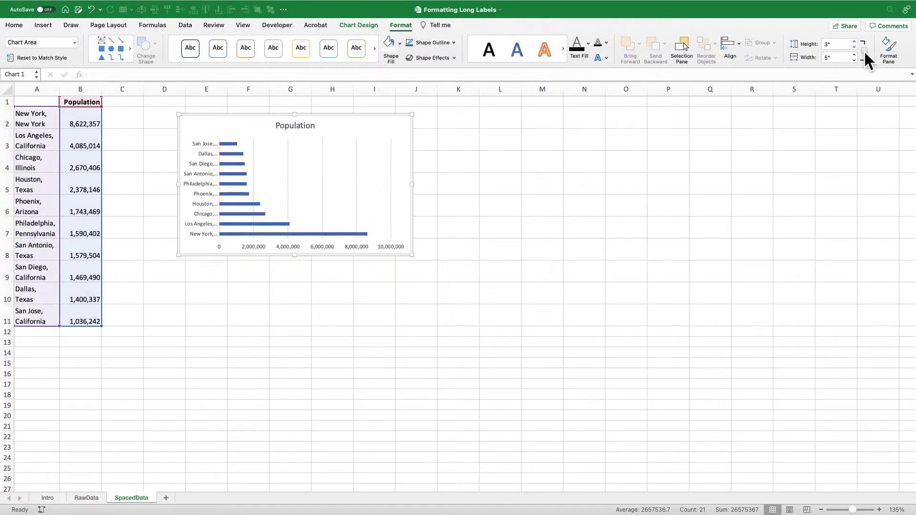
click(863, 51)
click(832, 44)
text(4)
key(Return)
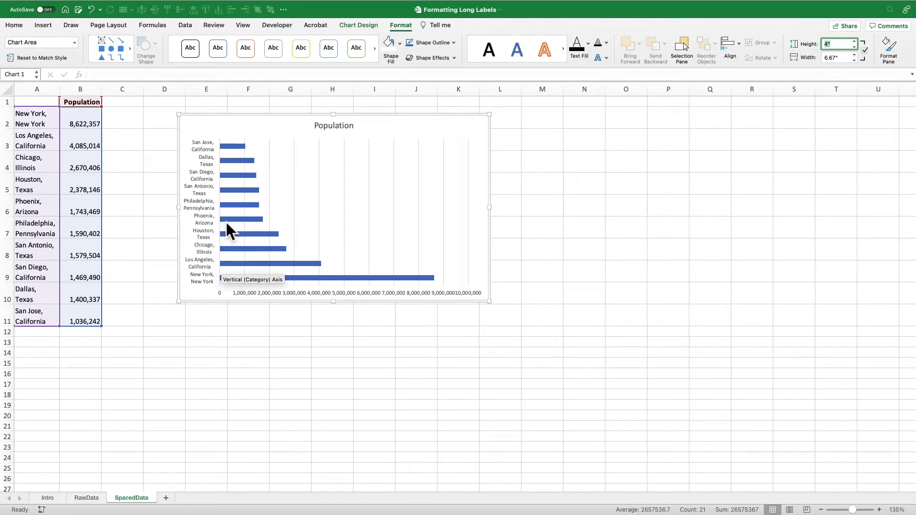
click(208, 160)
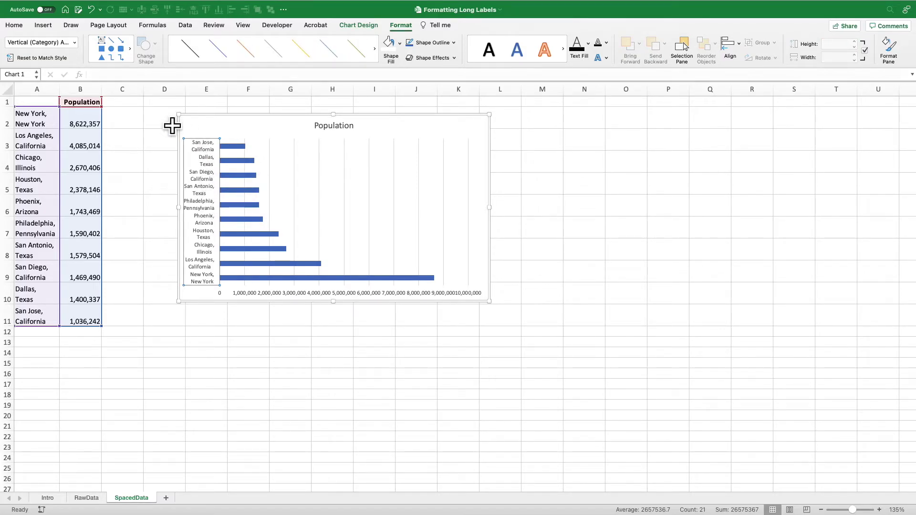
Step: Check the city-label axis in Format Axis, then copy the whole chart
click(21, 26)
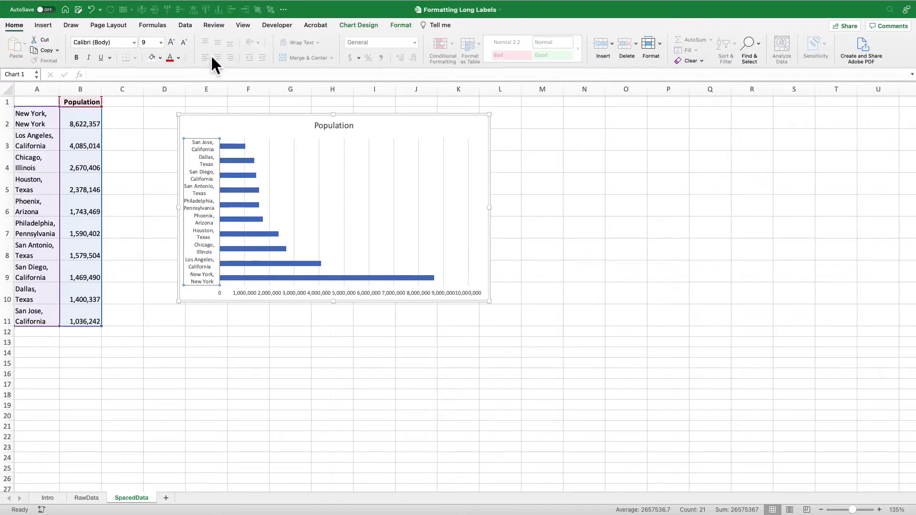
right_click(202, 157)
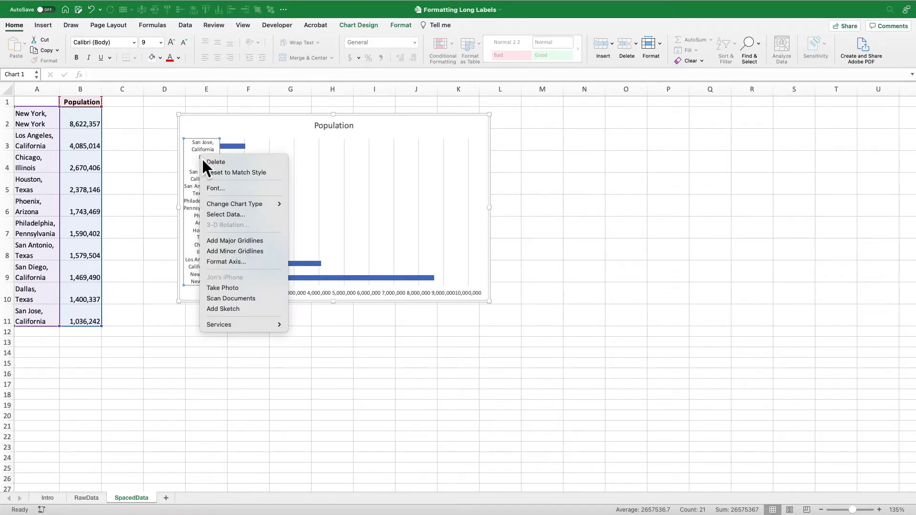
click(241, 262)
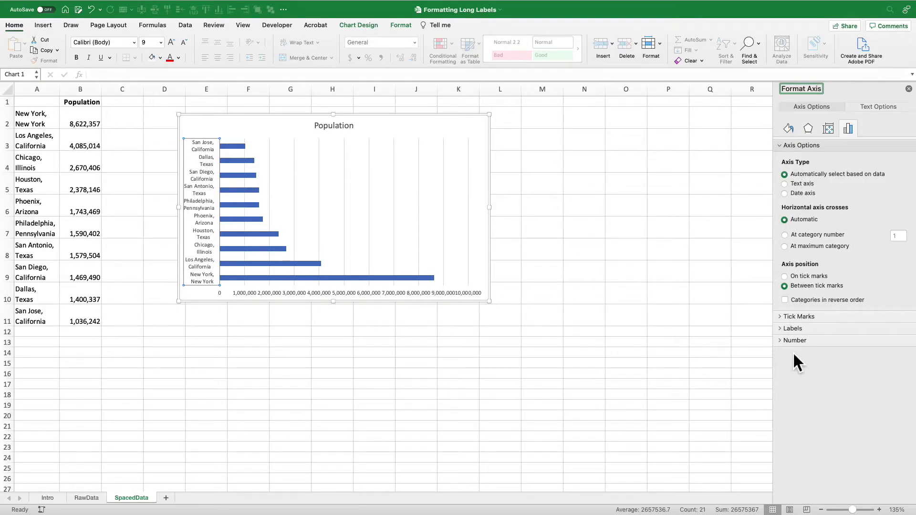
click(405, 125)
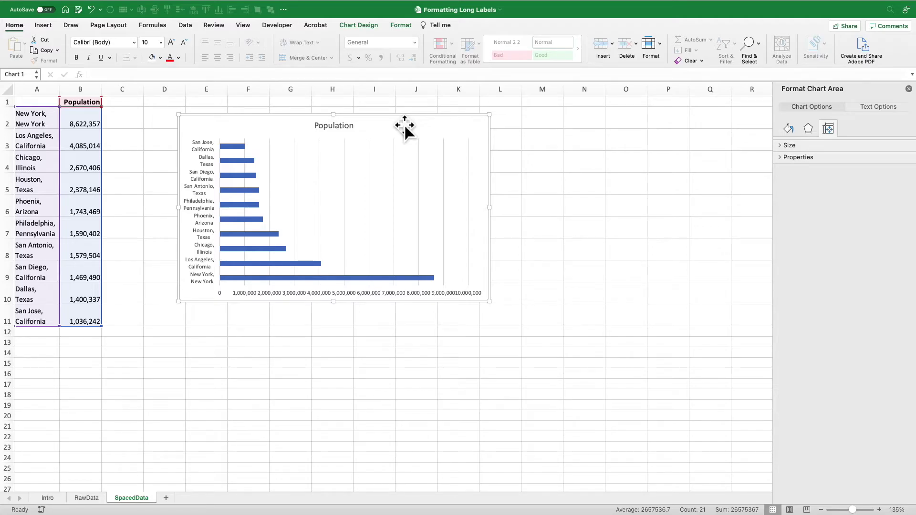
key(ctrl+c)
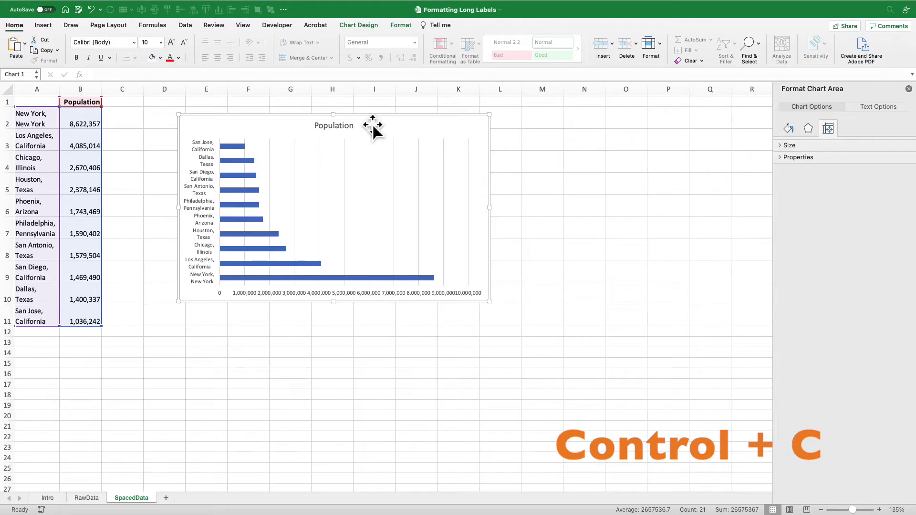
key(ctrl+Right)
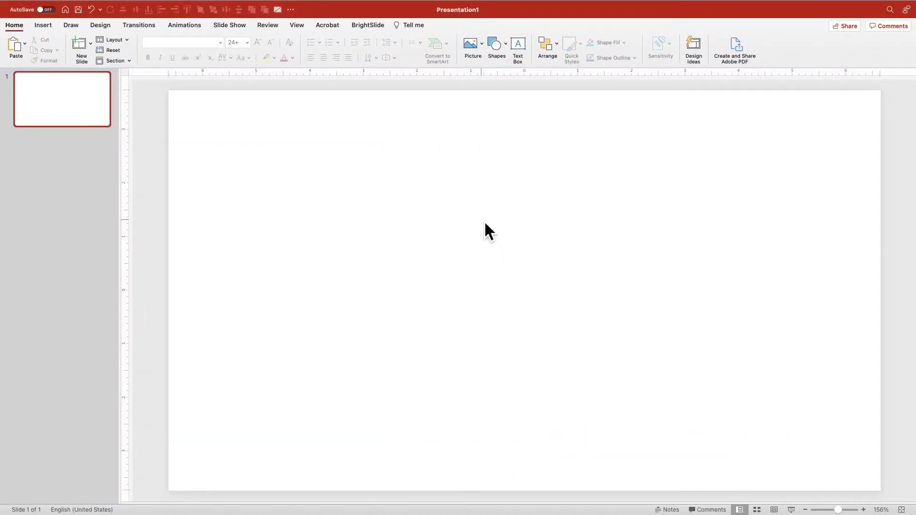
Step: Paste the chart onto the slide, grant access to the linked workbook, and move it up
key(ctrl+v)
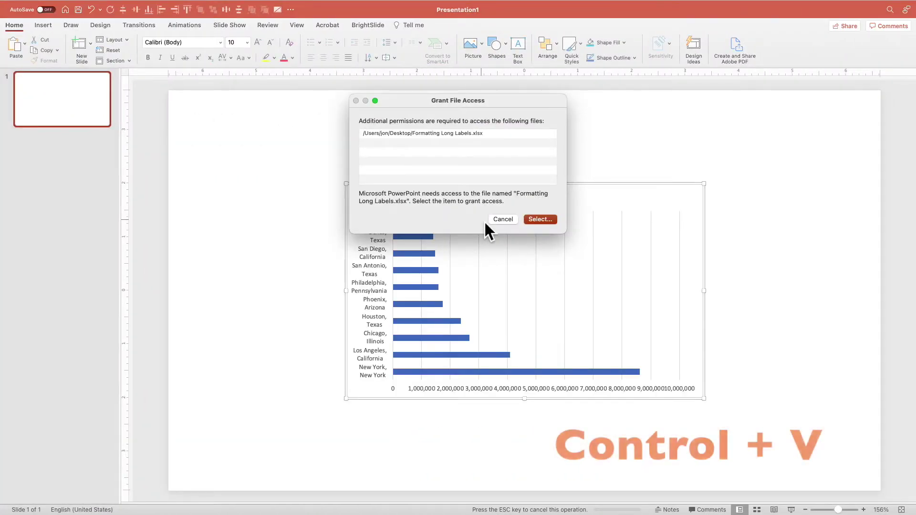
click(539, 219)
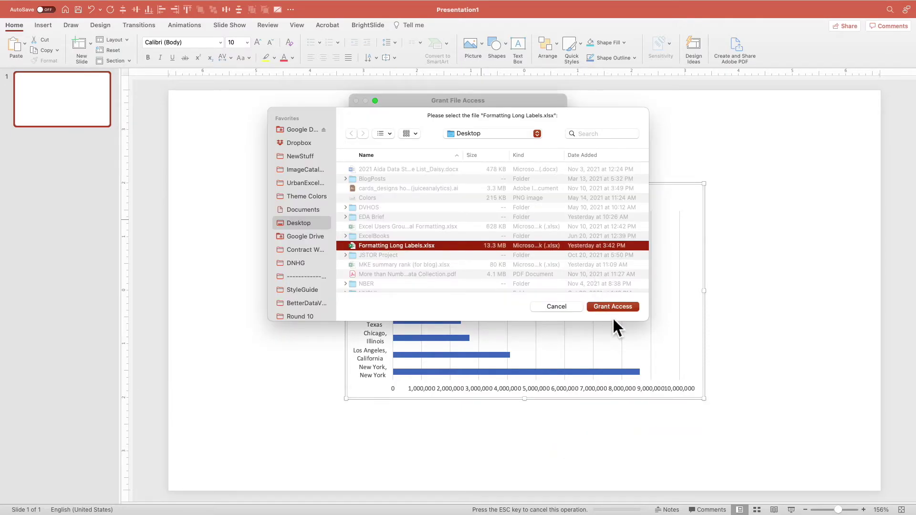
click(612, 302)
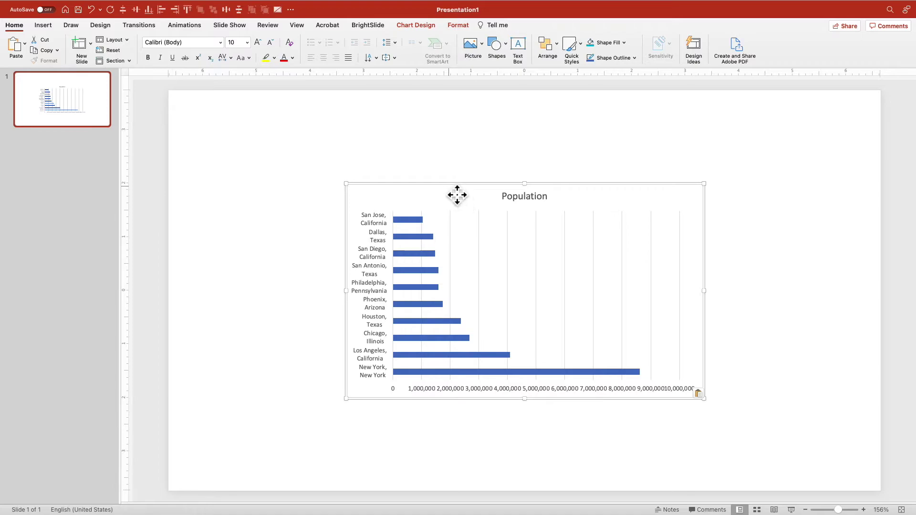
drag(456, 194, 449, 158)
click(377, 189)
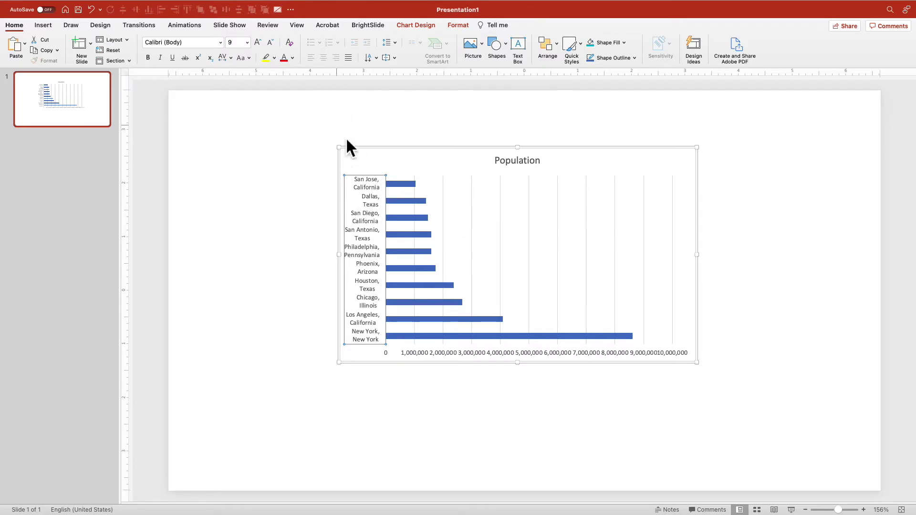
right_click(365, 191)
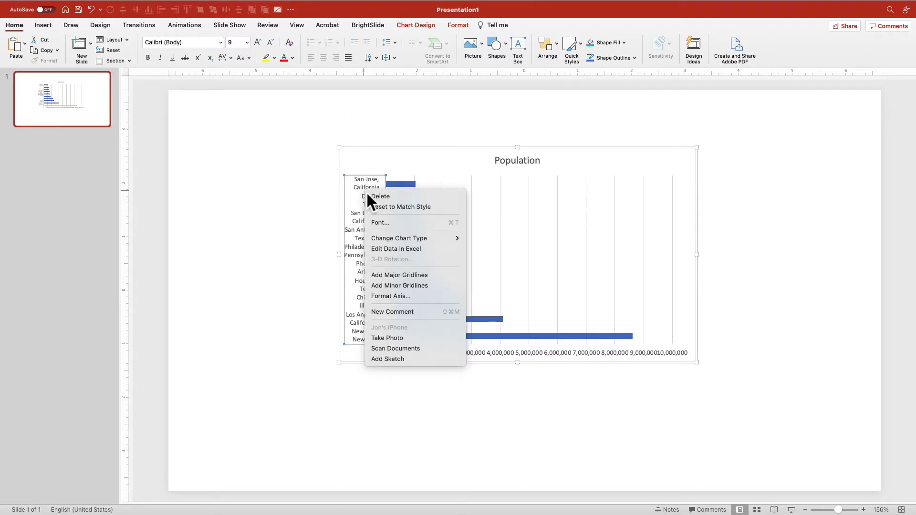
Step: Set the city labels' paragraph alignment to Right in the Paragraph dialog
key(Escape)
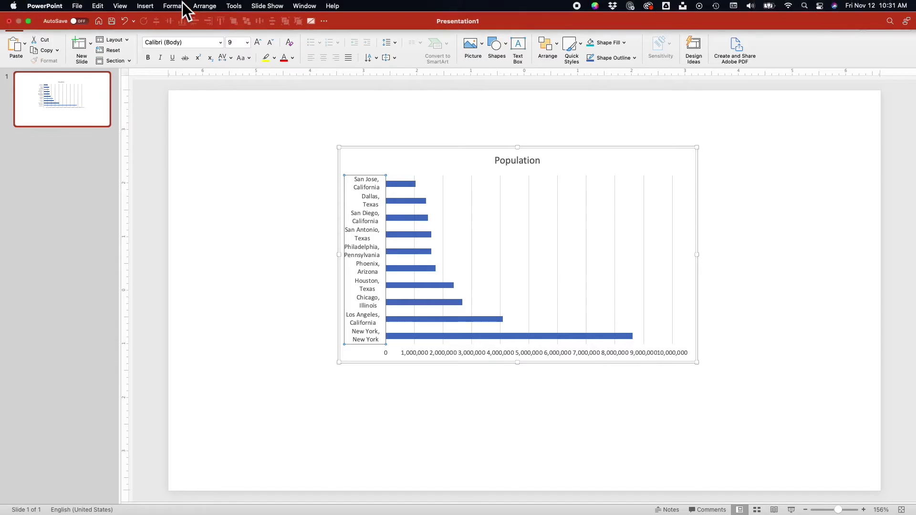
click(172, 5)
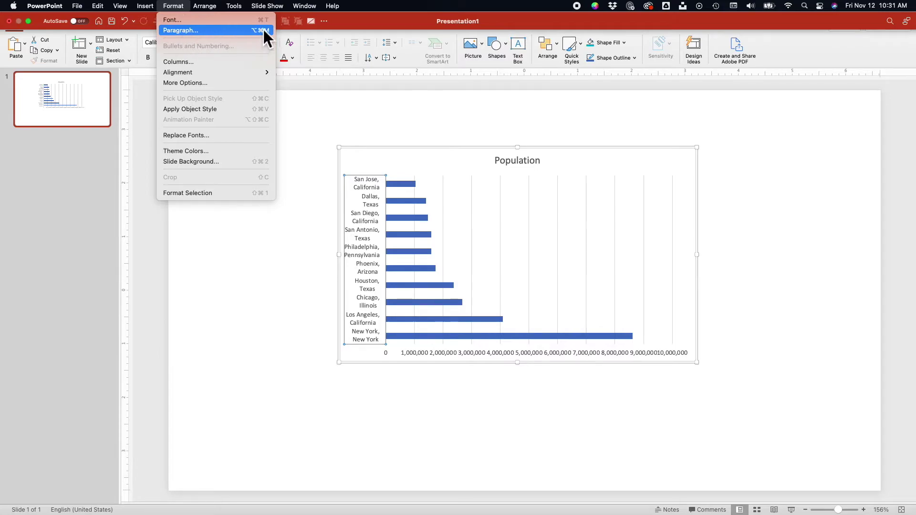
click(192, 31)
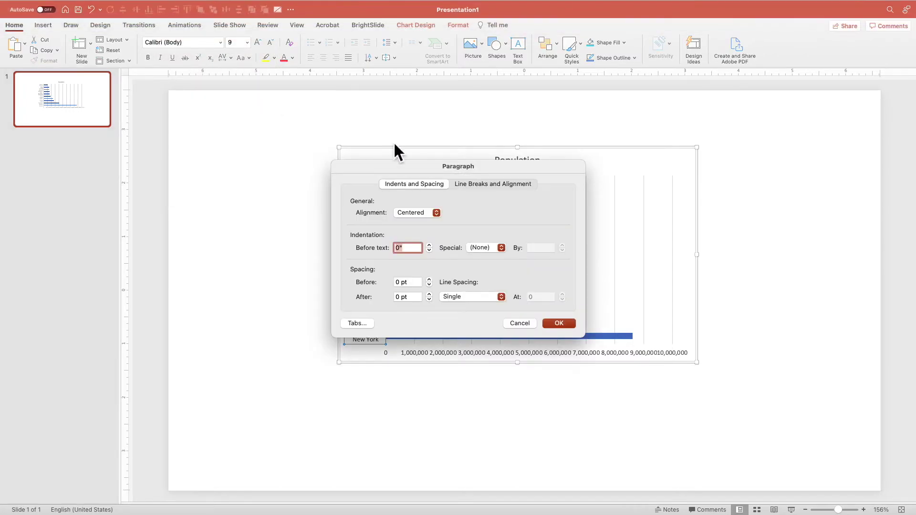
drag(406, 170, 625, 144)
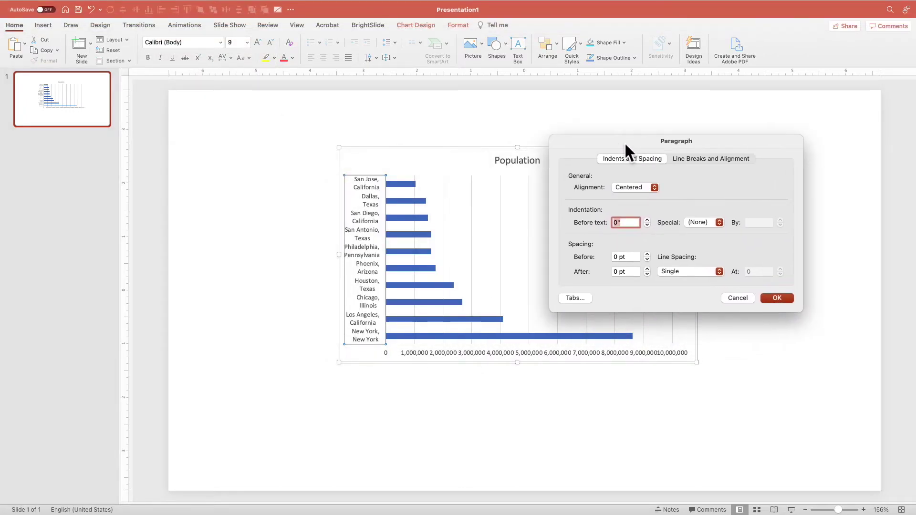
click(635, 188)
click(632, 179)
click(637, 188)
click(633, 209)
click(784, 299)
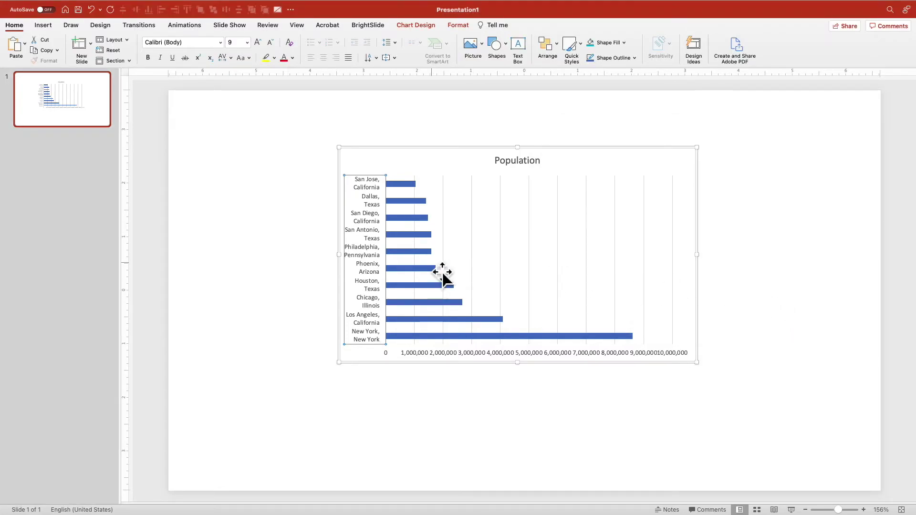
Step: Apply Left paragraph alignment to the city labels to compare the look
mouse_move(143, 4)
click(172, 5)
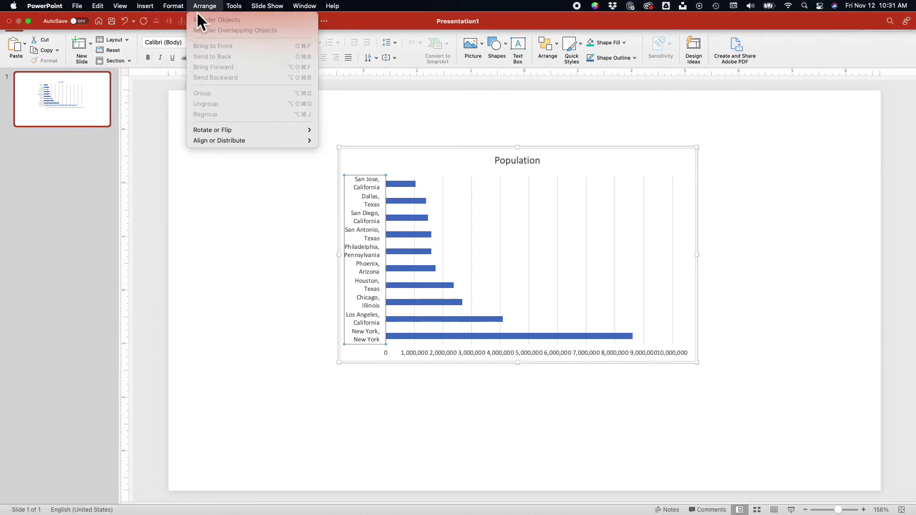
click(182, 29)
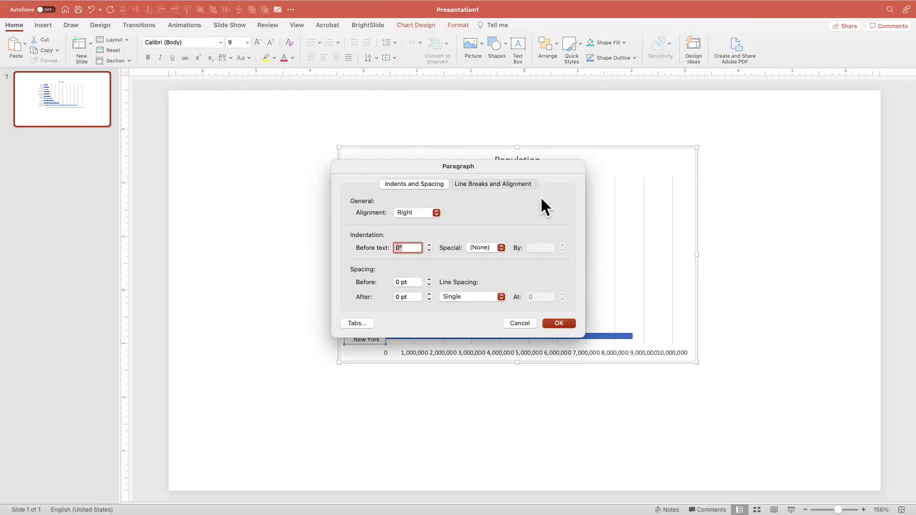
drag(513, 169, 683, 177)
click(594, 220)
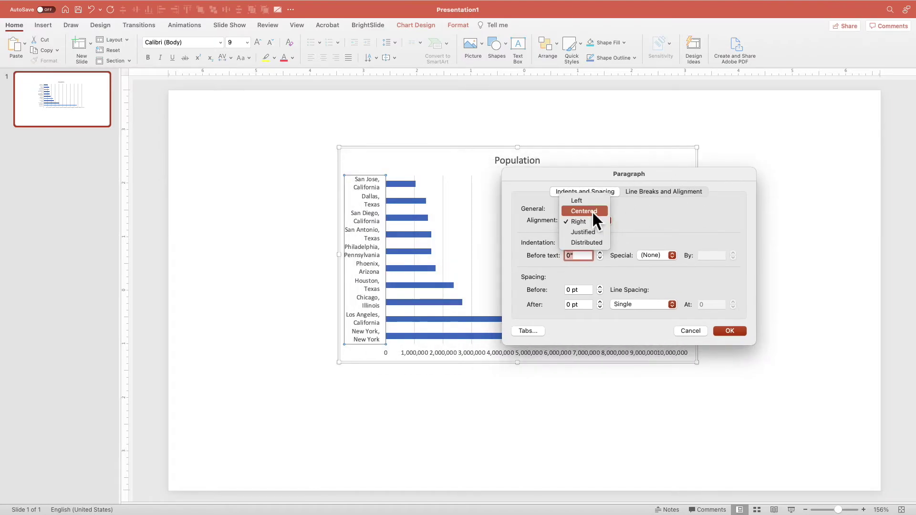
click(590, 202)
click(733, 331)
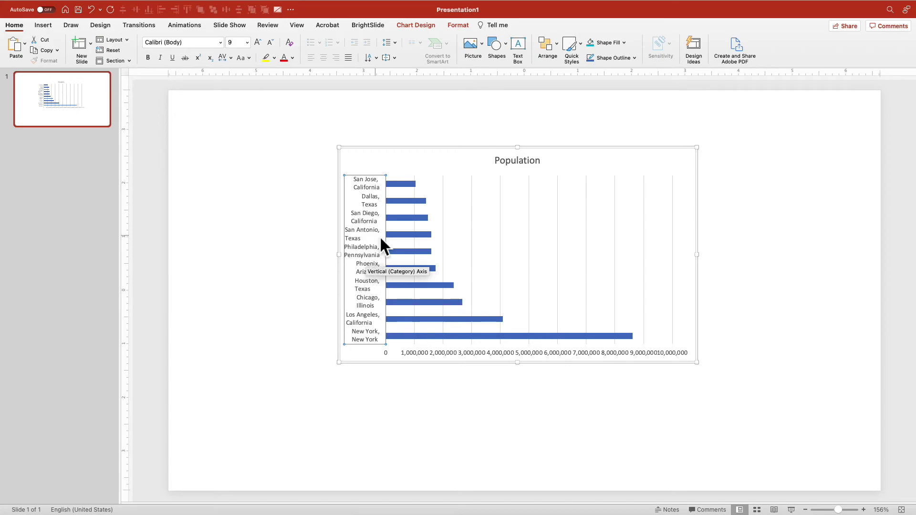
Step: Restore Right paragraph alignment to the city labels and select the whole chart
click(173, 6)
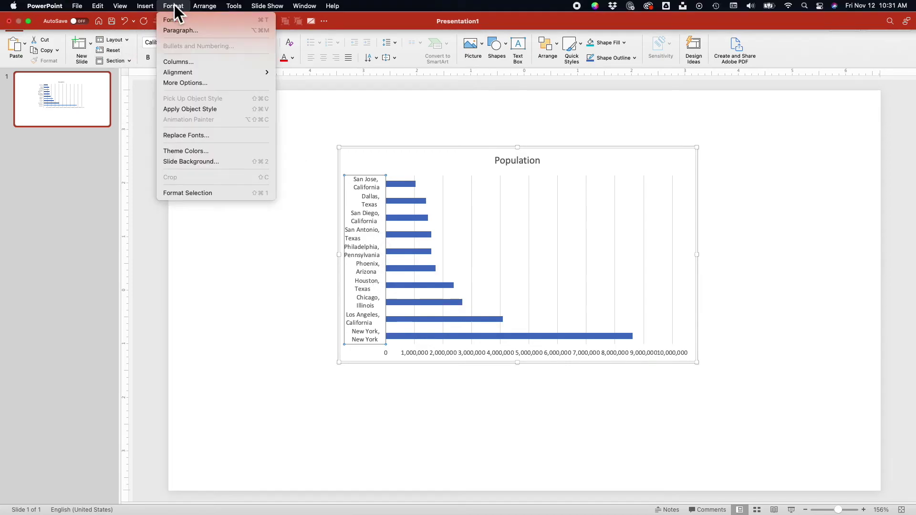
click(182, 30)
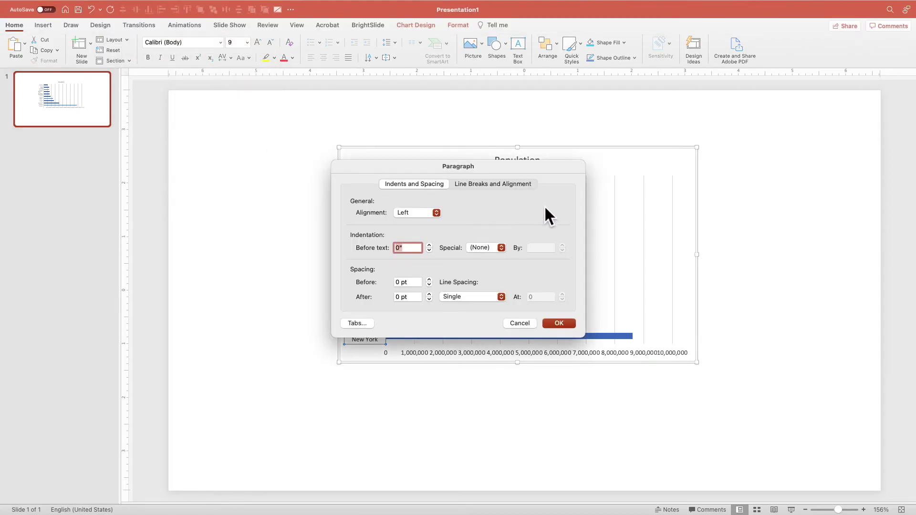
click(420, 213)
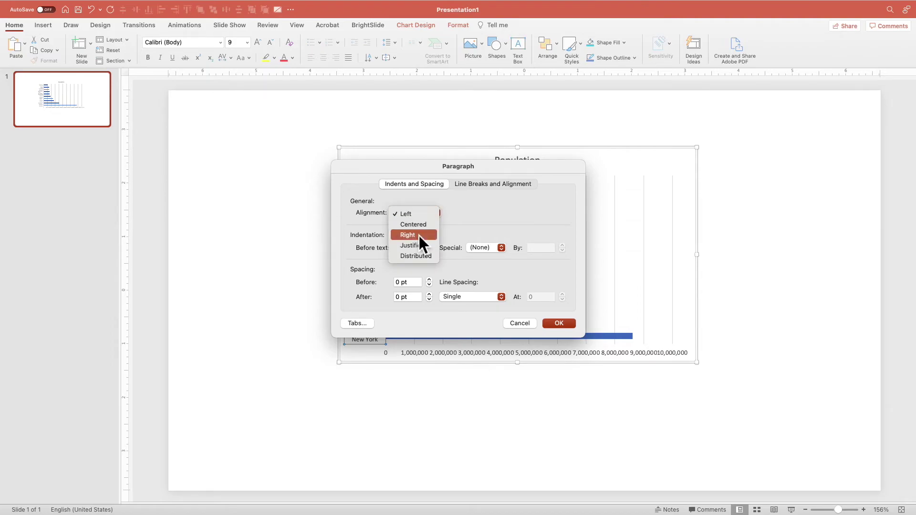
click(419, 233)
drag(483, 163, 634, 148)
click(586, 198)
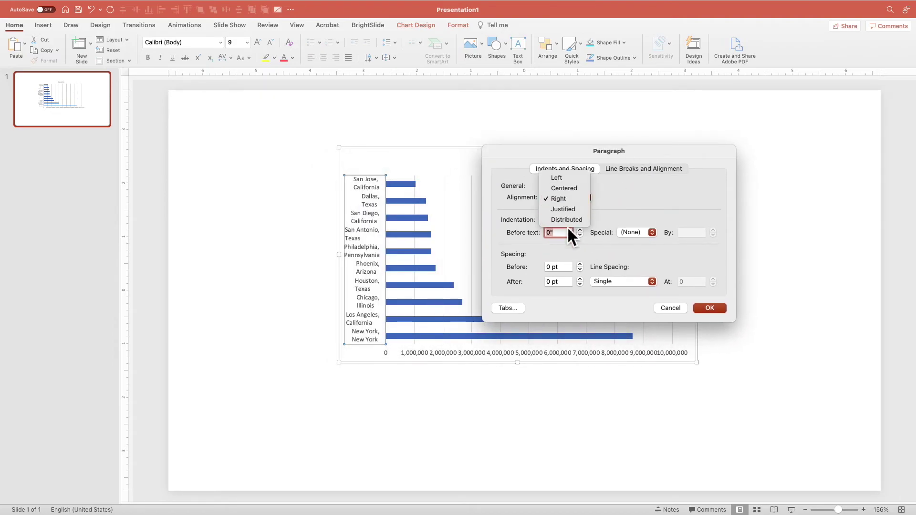
click(569, 199)
click(715, 310)
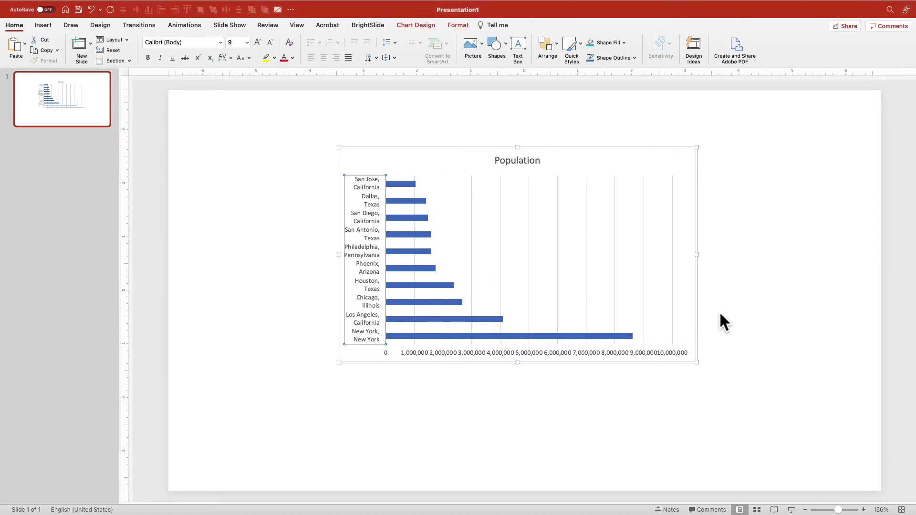
click(416, 160)
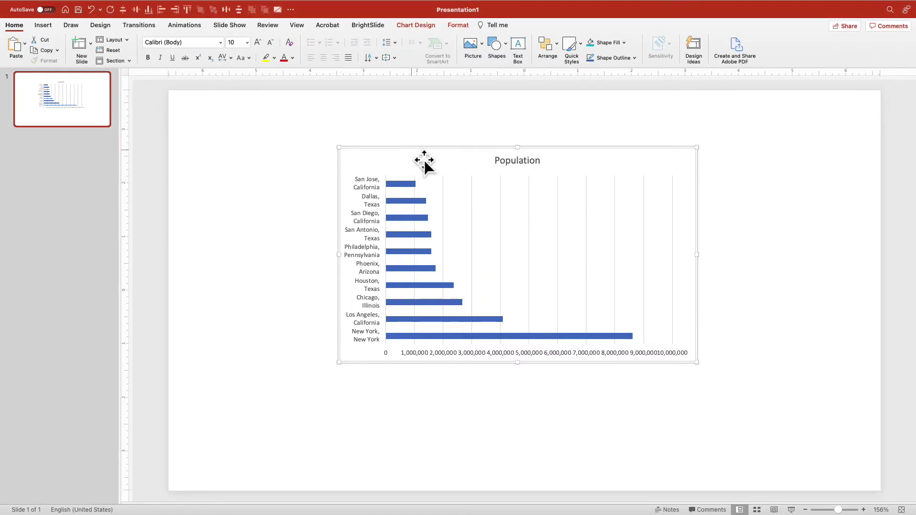
Step: Copy the right-aligned chart from PowerPoint and paste it into the SpacedData sheet
key(ctrl+Left)
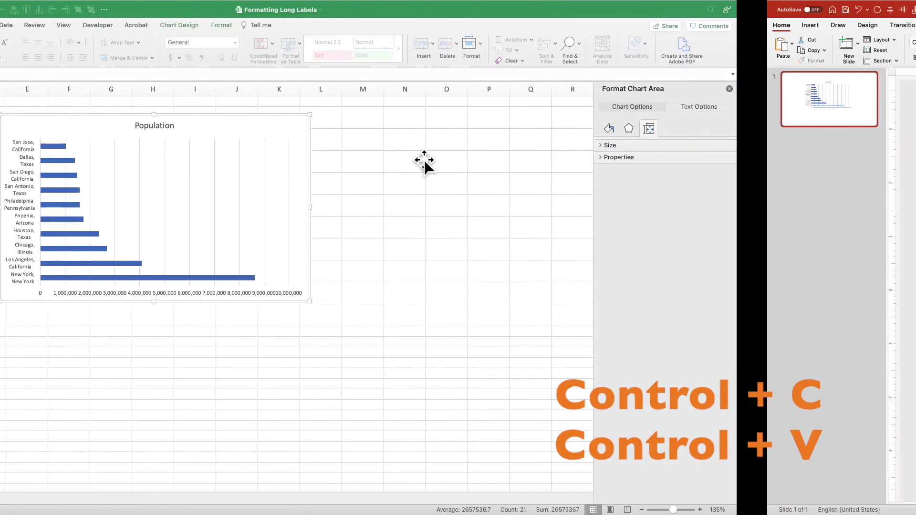
key(ctrl+c)
click(577, 141)
key(ctrl+v)
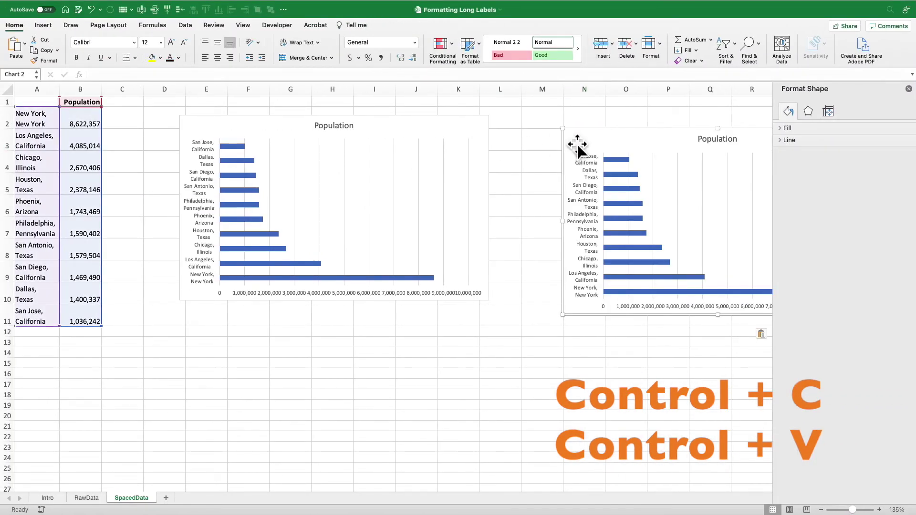
drag(614, 144, 222, 249)
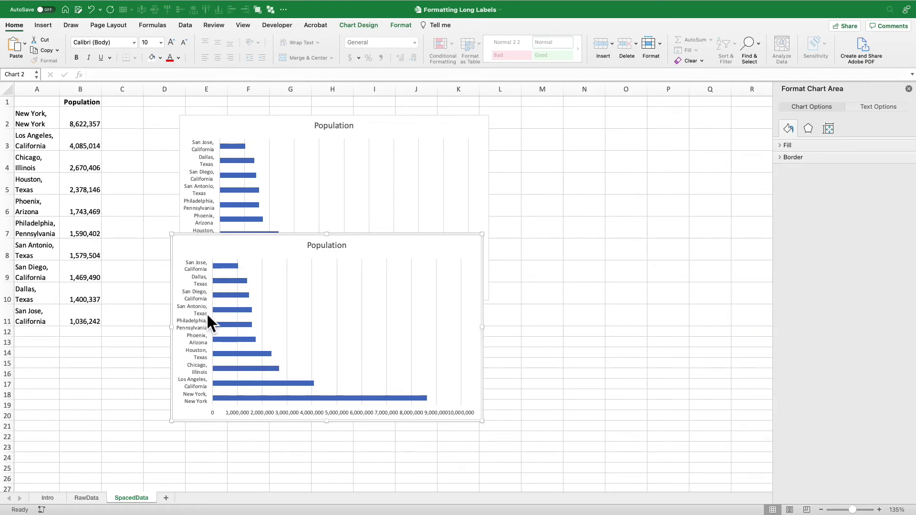
Step: Delete the original Population chart and move the new copy up beside the city data
click(227, 286)
click(228, 294)
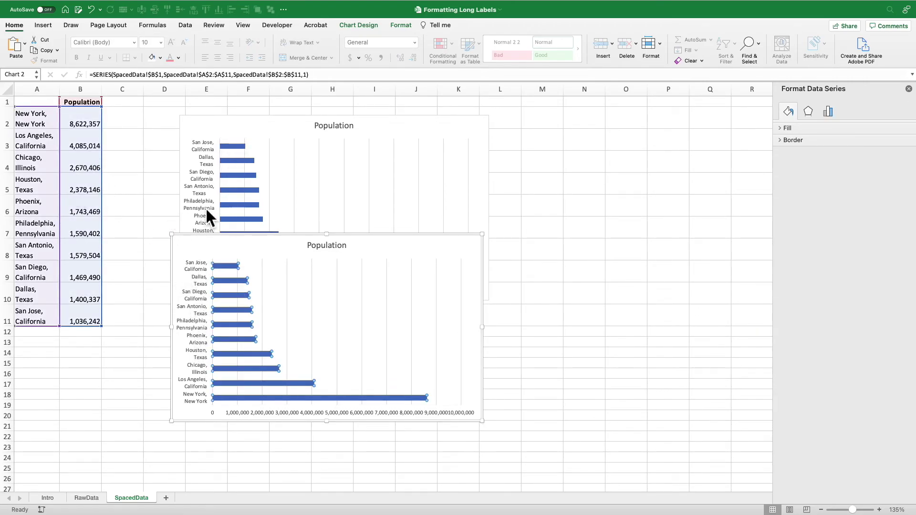
click(286, 137)
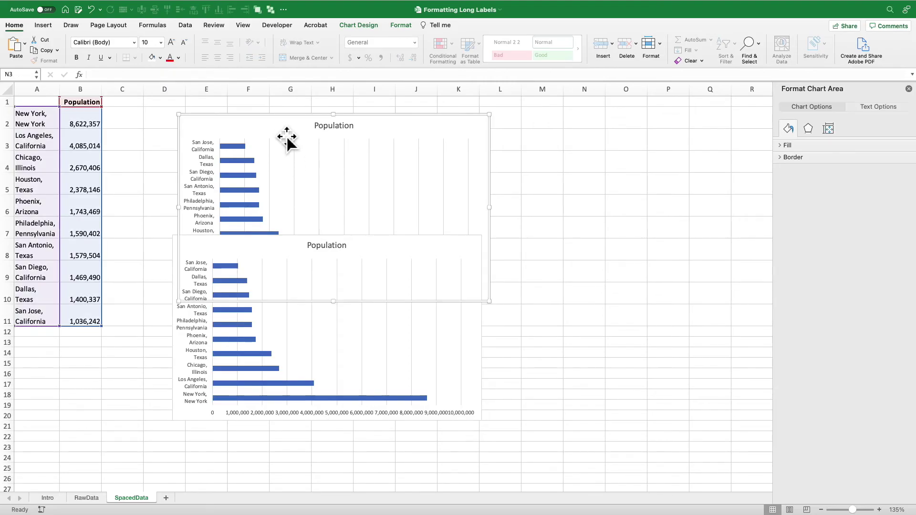
key(Delete)
drag(282, 242, 270, 115)
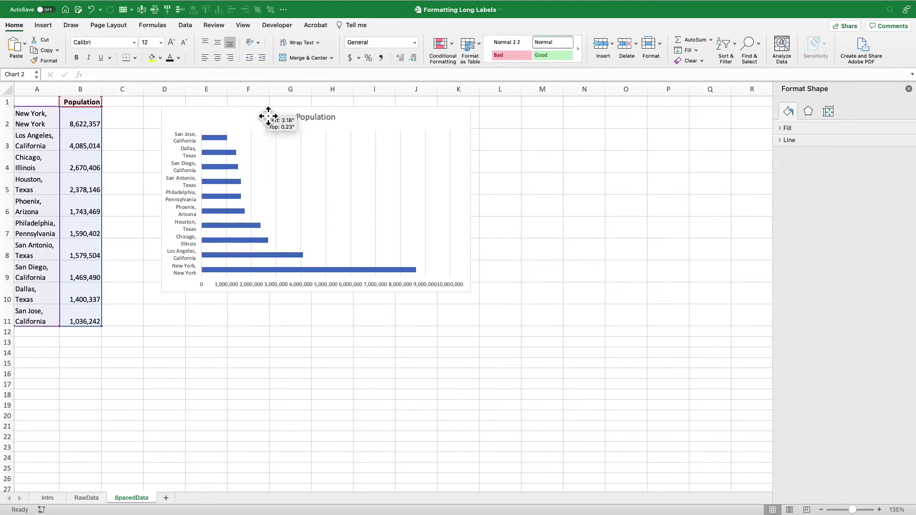
drag(184, 148, 184, 148)
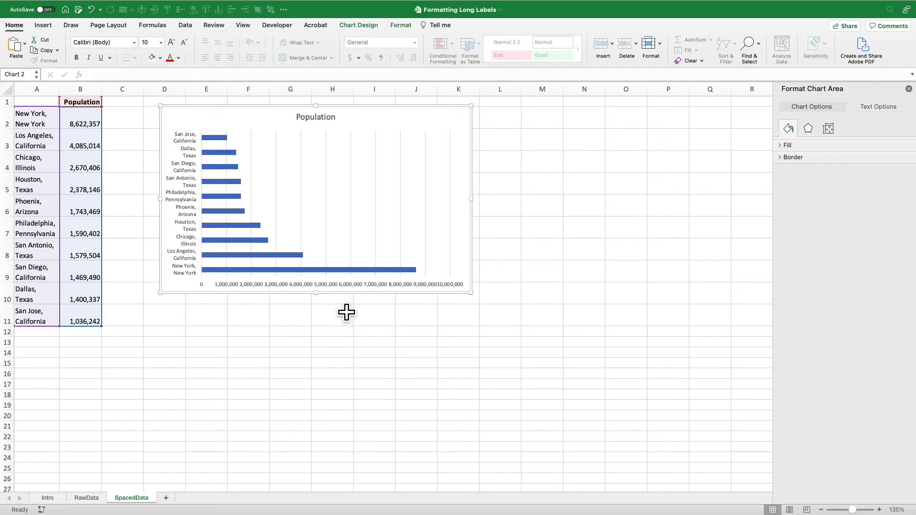